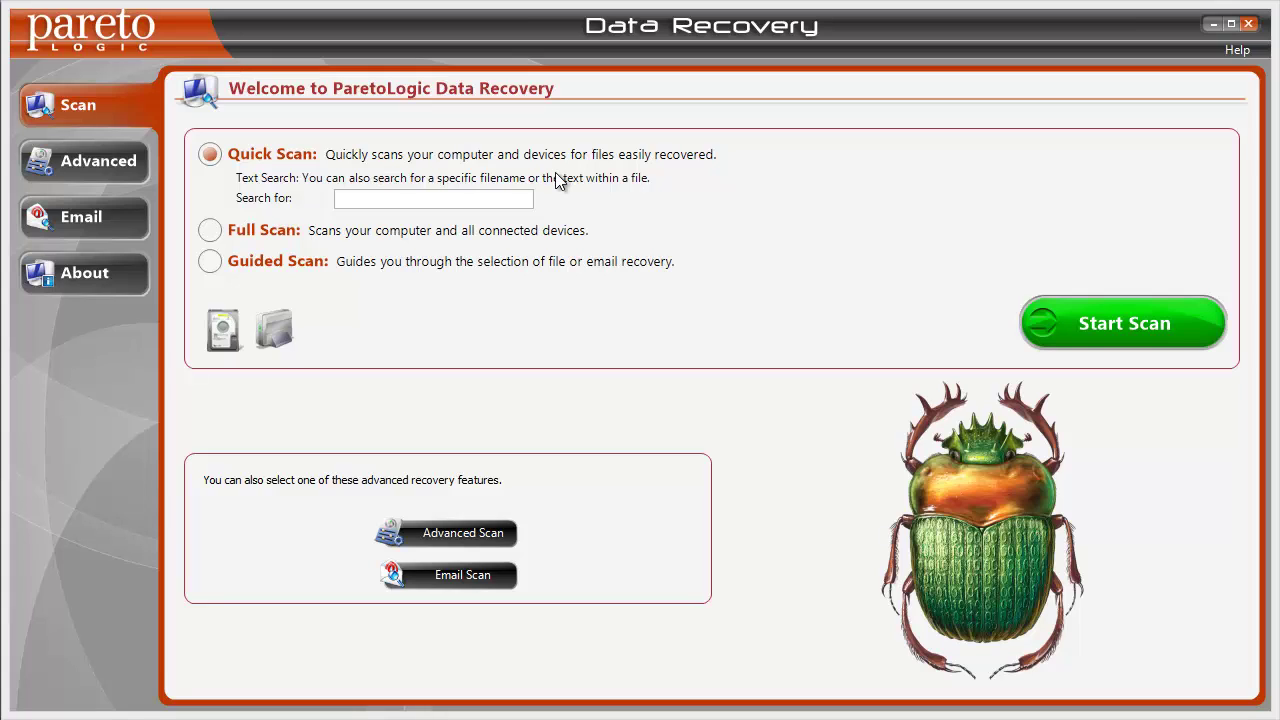
Step: Try the filename search and Full Scan options, then choose Guided Scan
{"action": "left_click", "coordinate": [428, 202]}
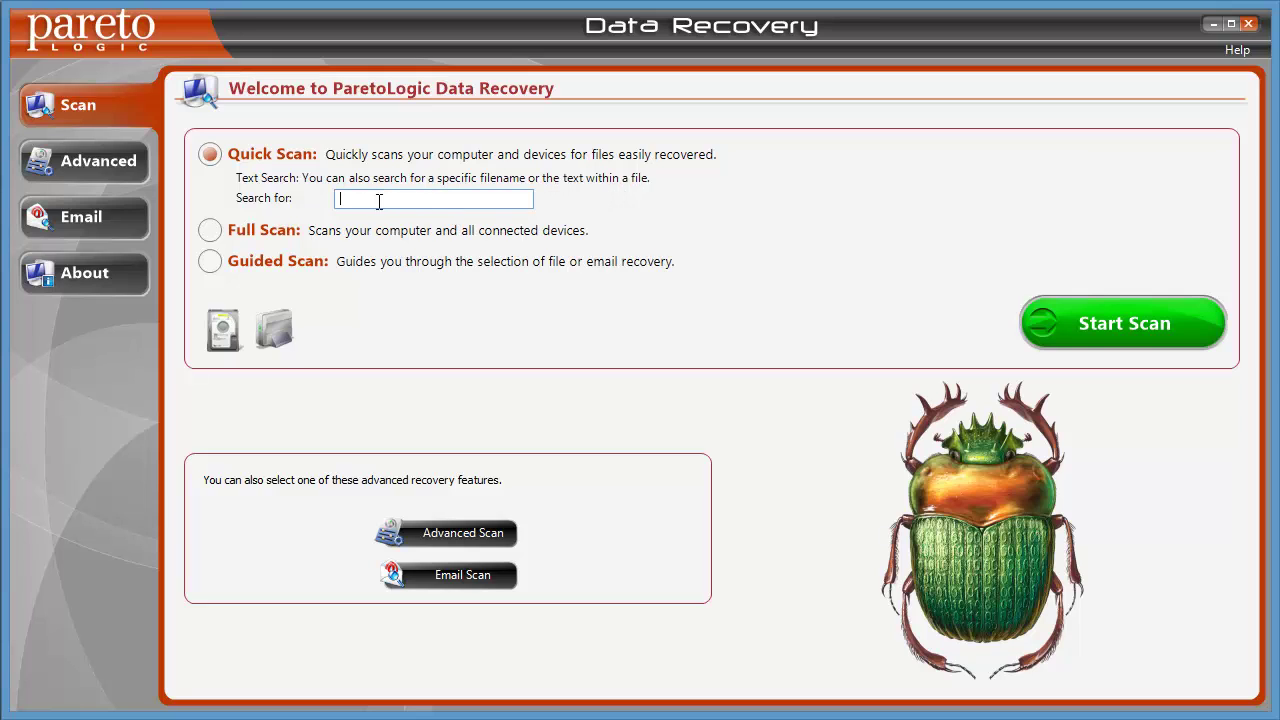
{"action": "left_click", "coordinate": [218, 232]}
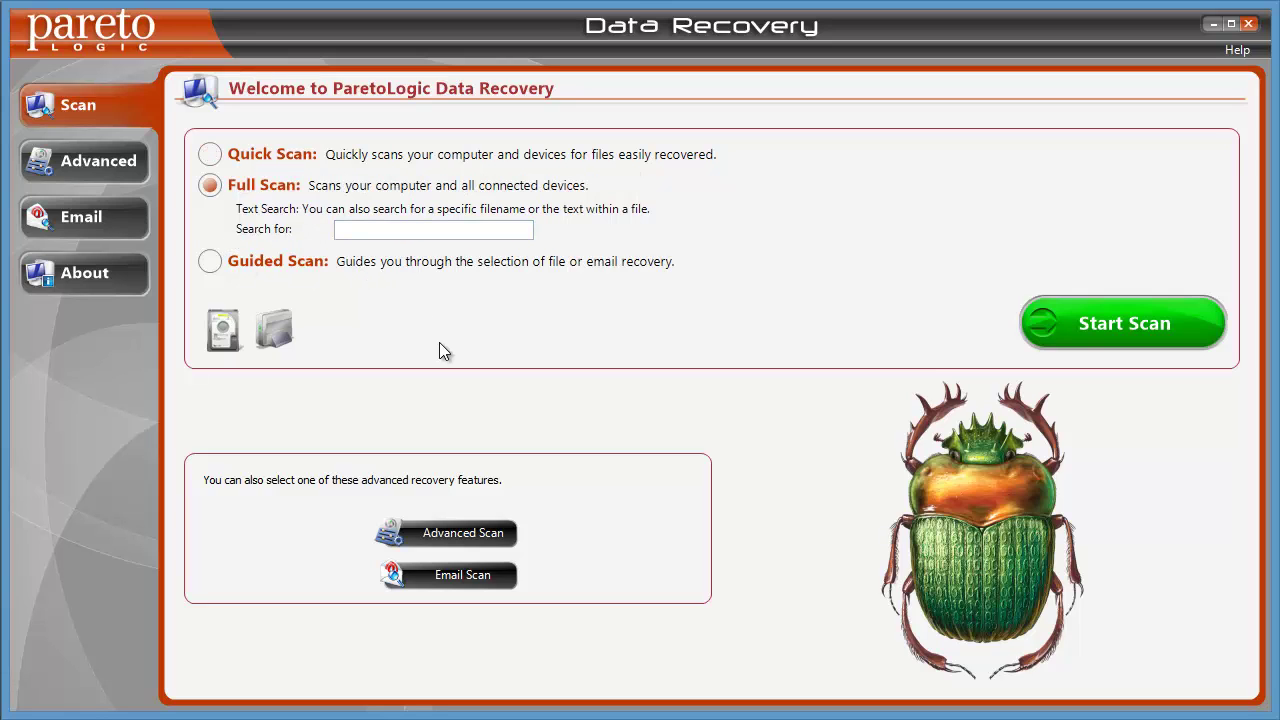
{"action": "left_click", "coordinate": [209, 262]}
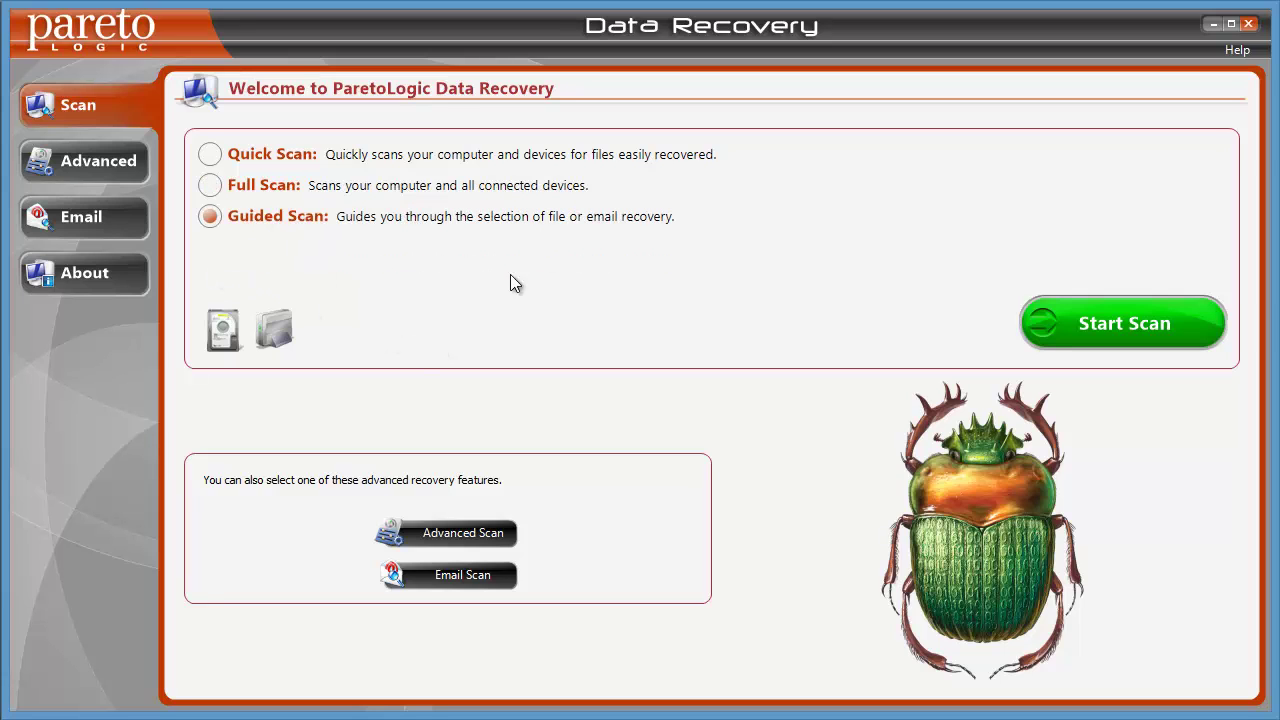
Step: Set up a guided scan of an existing partition on Windows (C:), leaving the search text empty
{"action": "left_click", "coordinate": [1044, 330]}
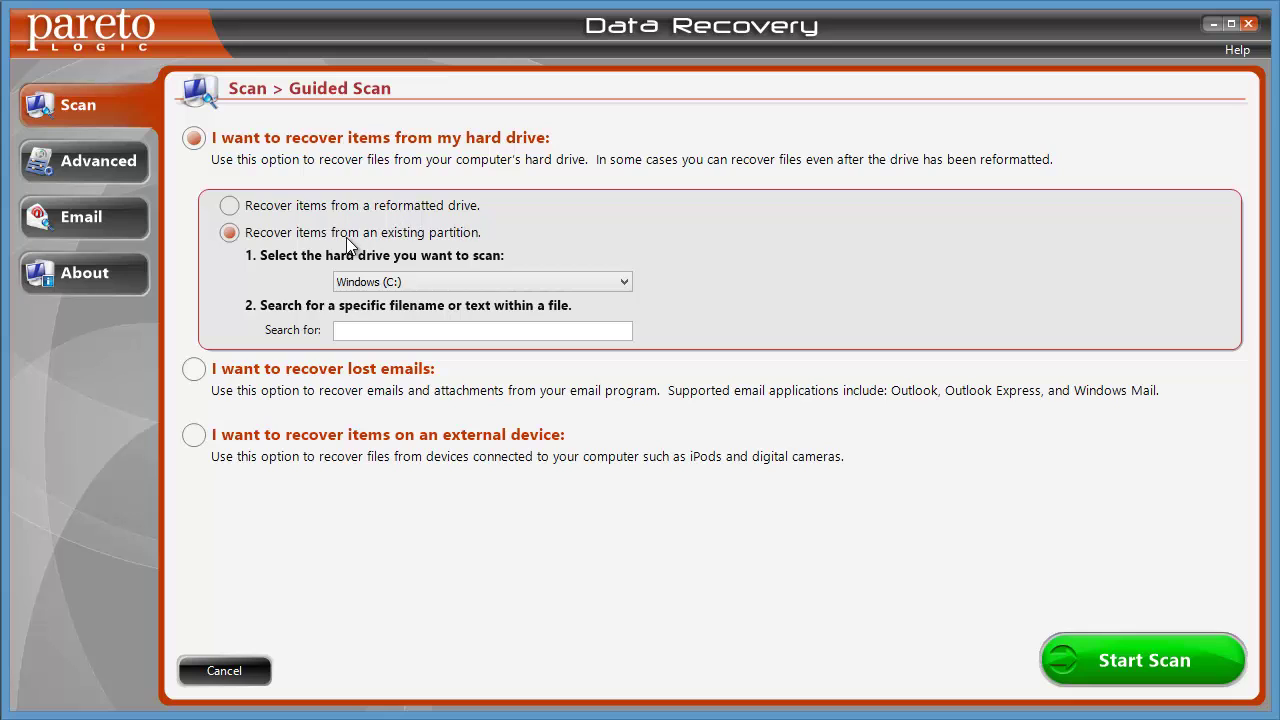
{"action": "left_click", "coordinate": [620, 284]}
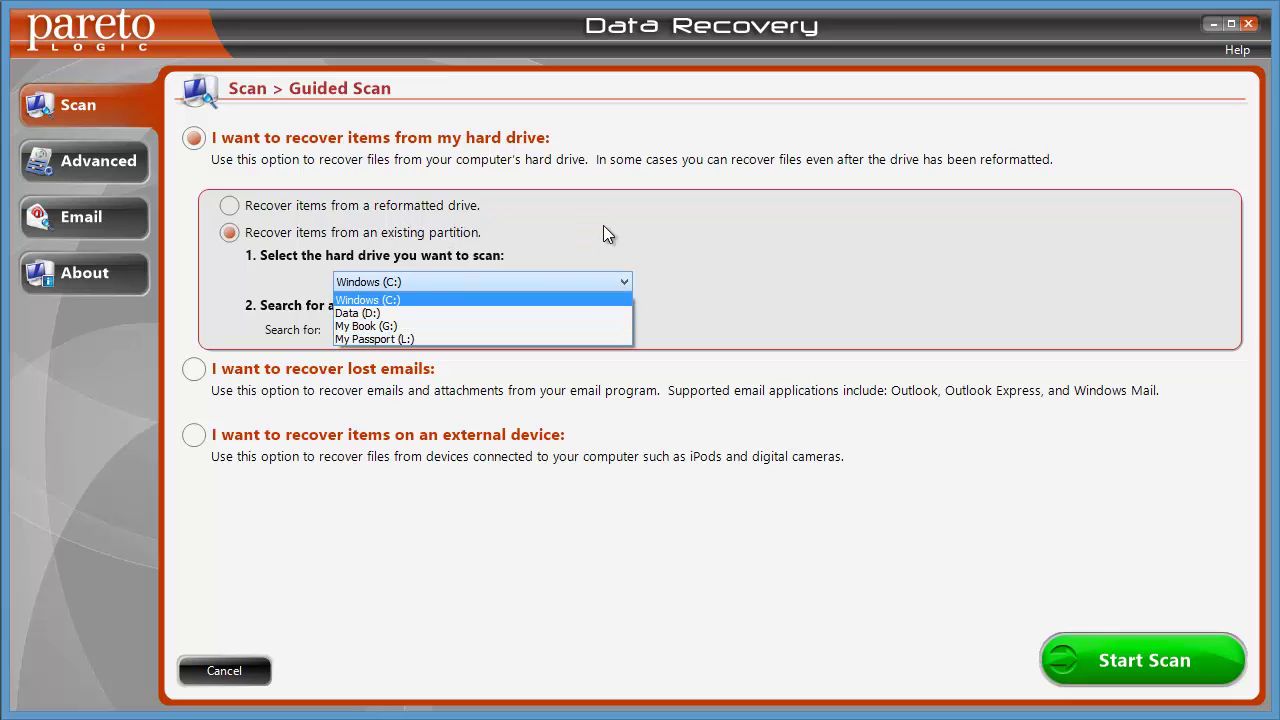
{"action": "left_click", "coordinate": [405, 300]}
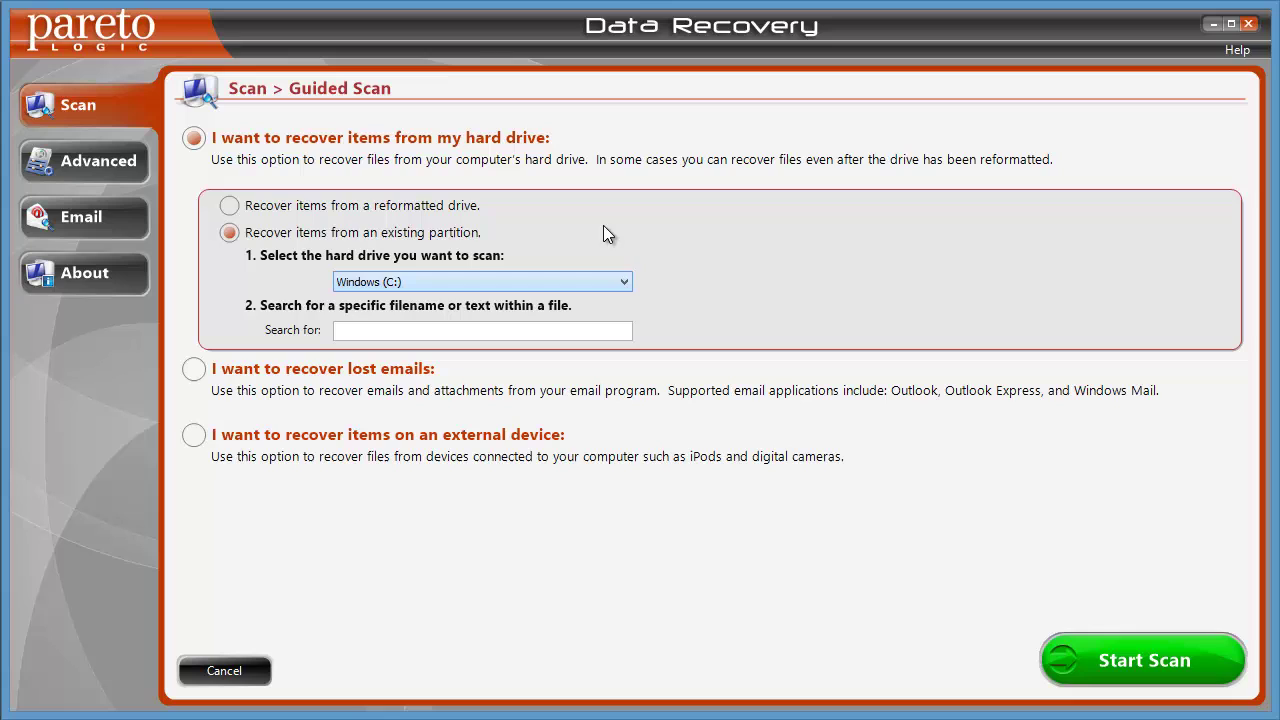
{"action": "left_click", "coordinate": [397, 329]}
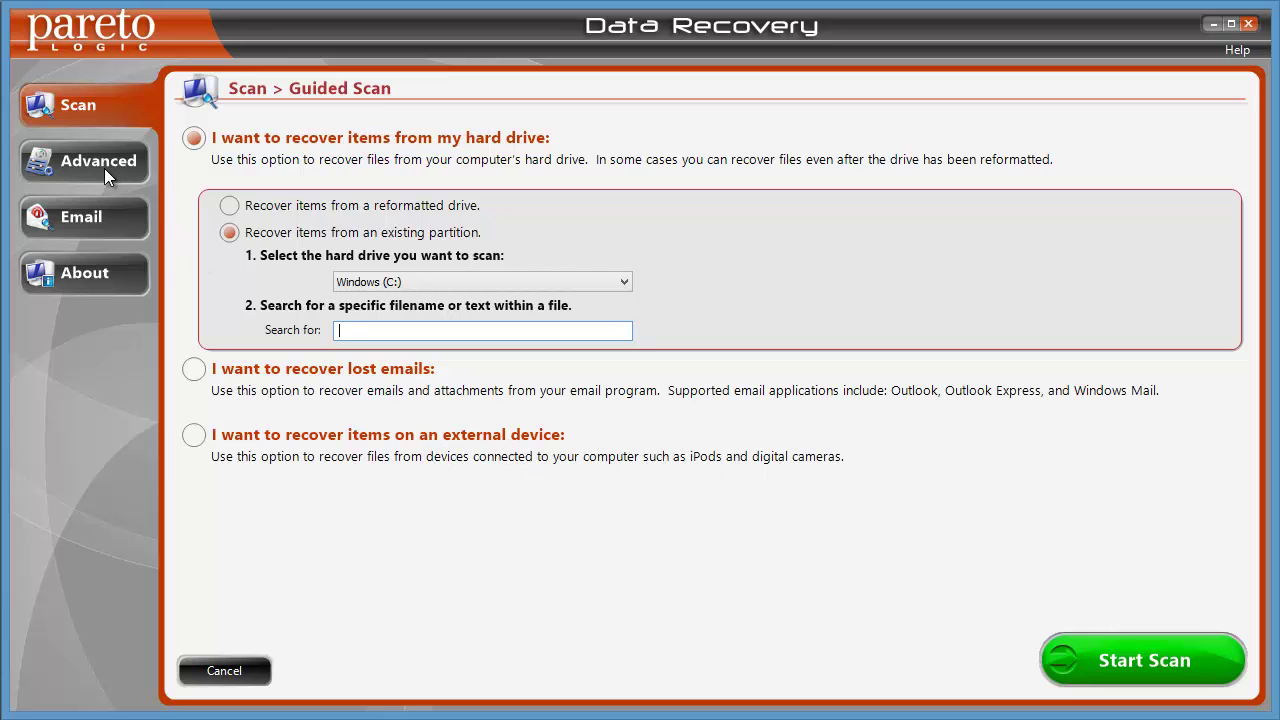
Step: Run an Advanced scan with every mounted volume unchecked except PATRIOT (K:)
{"action": "left_click", "coordinate": [68, 161]}
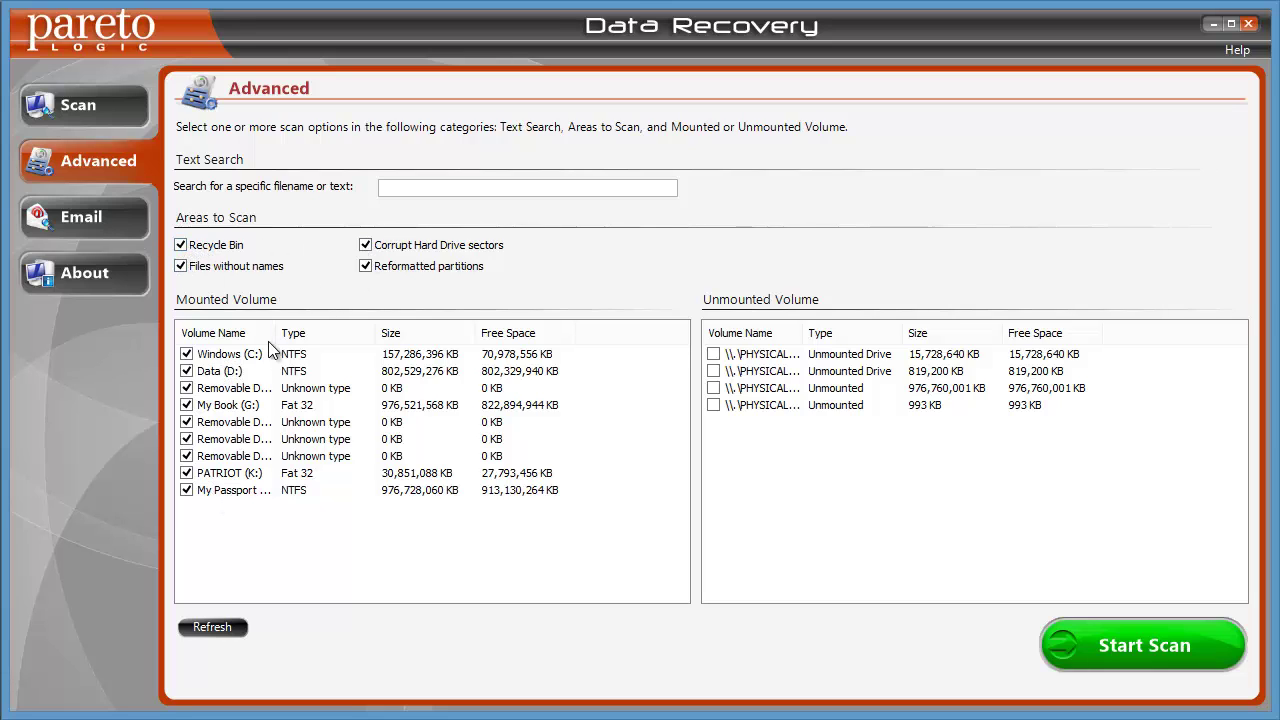
{"action": "left_click_drag", "start_coordinate": [272, 337], "coordinate": [342, 337]}
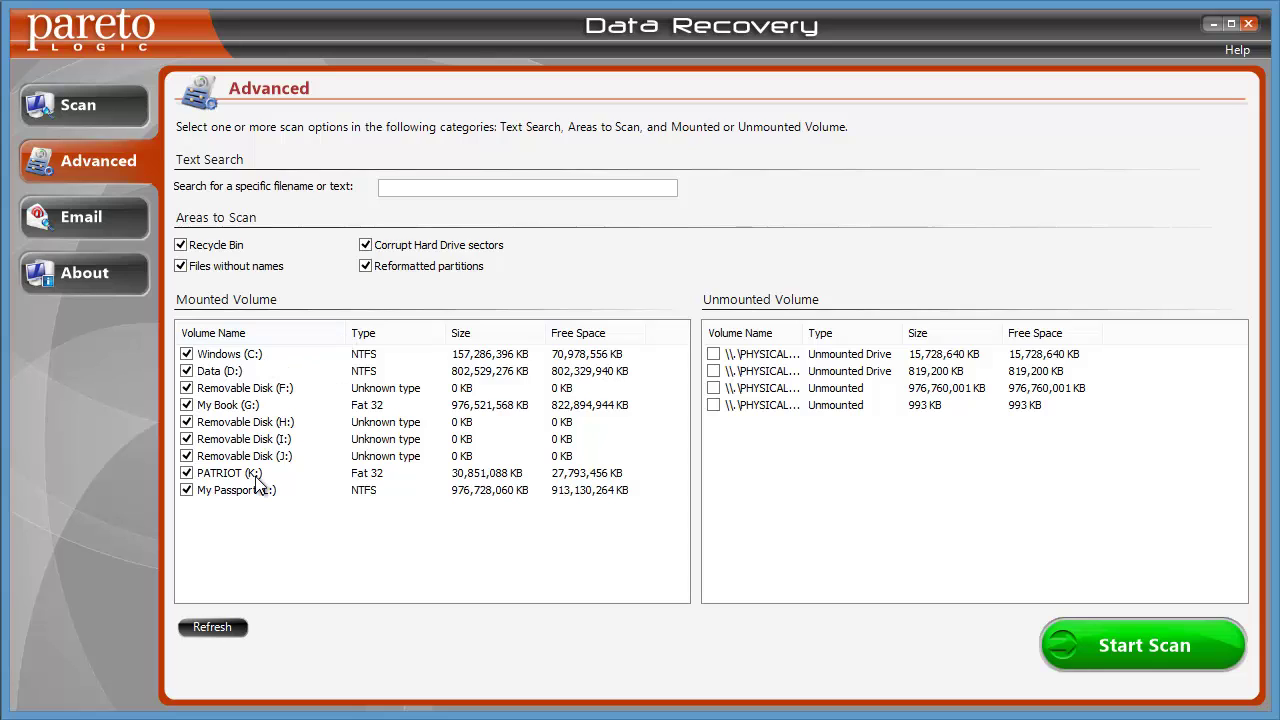
{"action": "left_click", "coordinate": [186, 371]}
{"action": "left_click", "coordinate": [186, 405]}
{"action": "left_click", "coordinate": [186, 422]}
{"action": "left_click", "coordinate": [186, 456]}
{"action": "left_click", "coordinate": [186, 490]}
{"action": "left_click", "coordinate": [186, 354]}
{"action": "left_click", "coordinate": [1117, 644]}
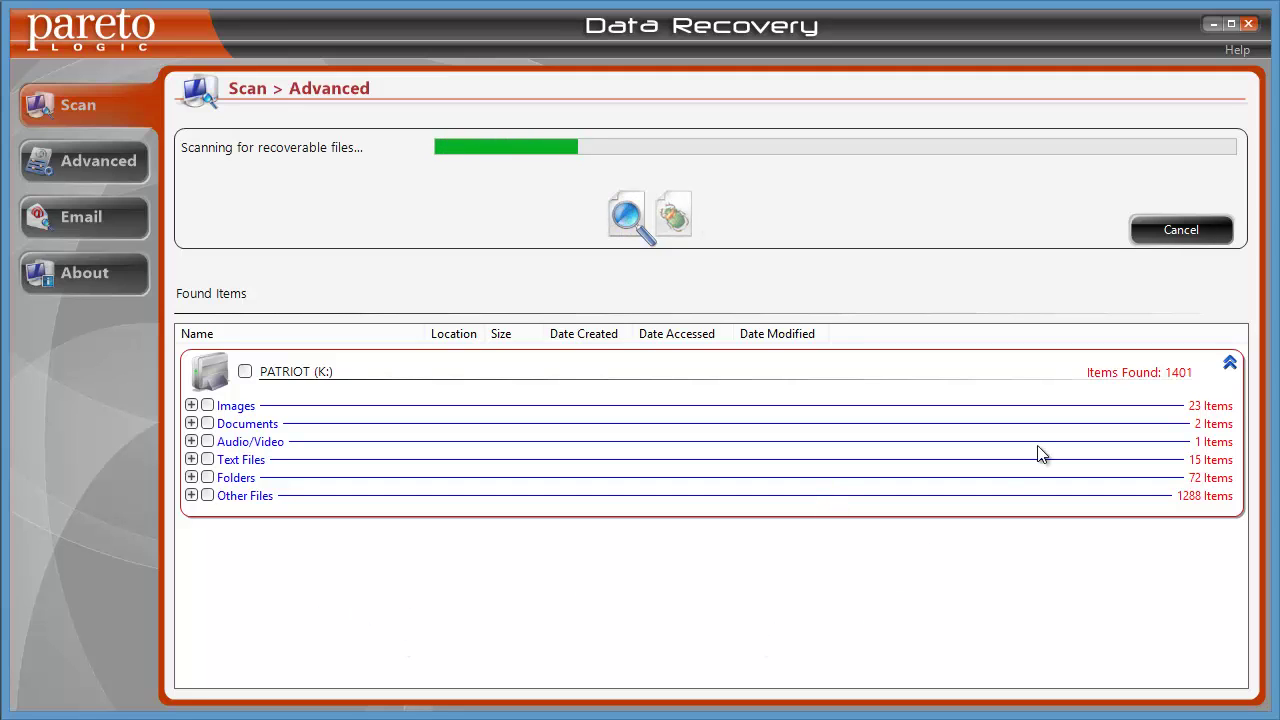
Step: Stop the scan at 1,401 found items to review them, then view the Email recovery page
{"action": "left_click", "coordinate": [1171, 229]}
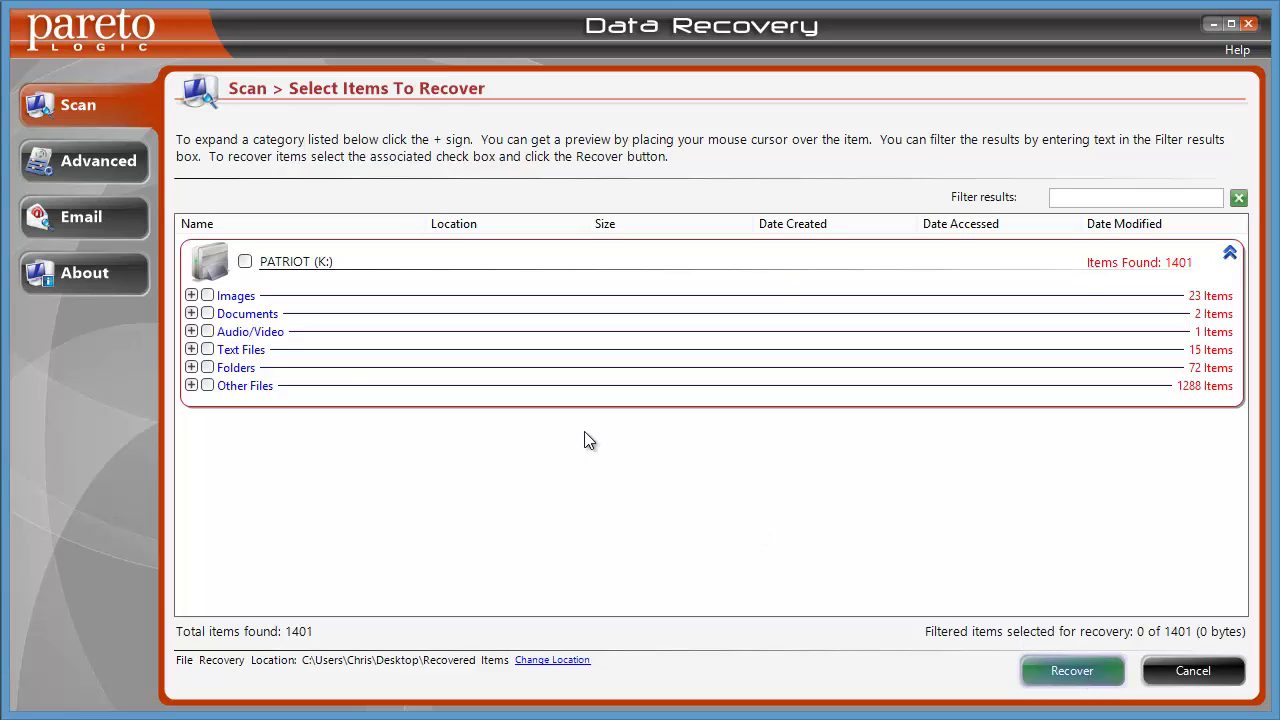
{"action": "left_click", "coordinate": [105, 209]}
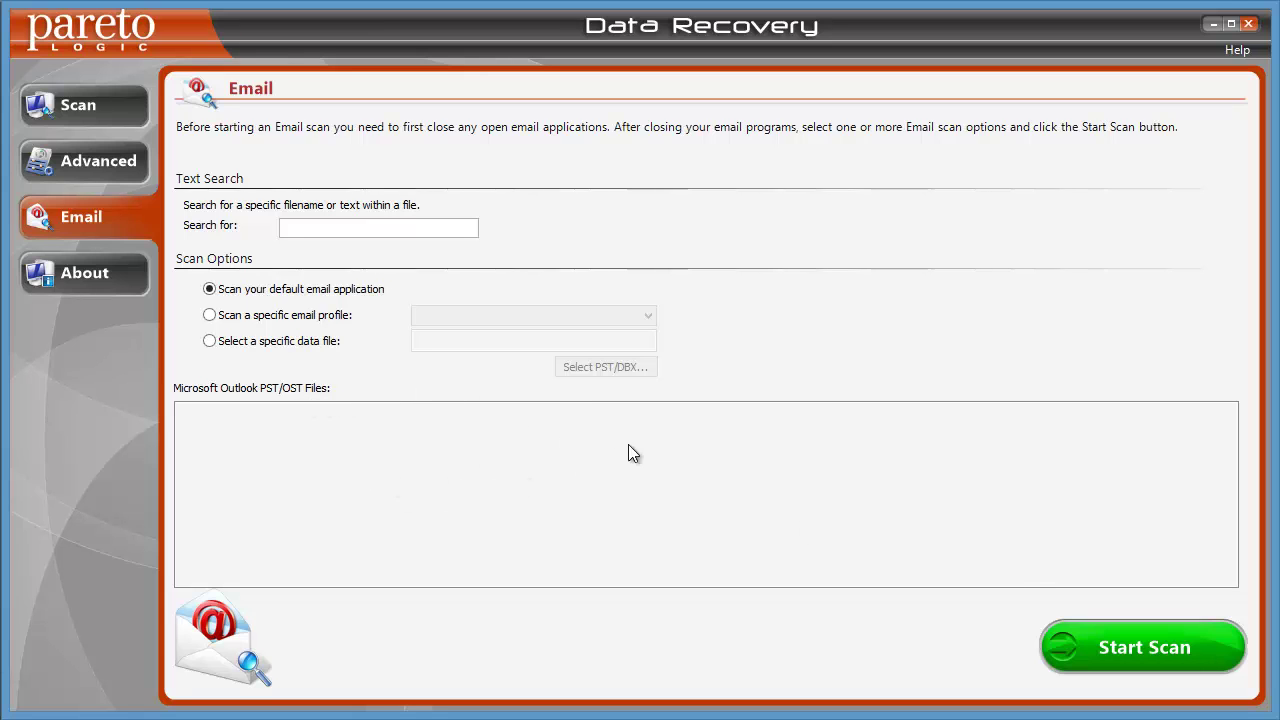
Step: Go back to the scan results and cancel them to return to the welcome page
{"action": "left_click", "coordinate": [89, 100]}
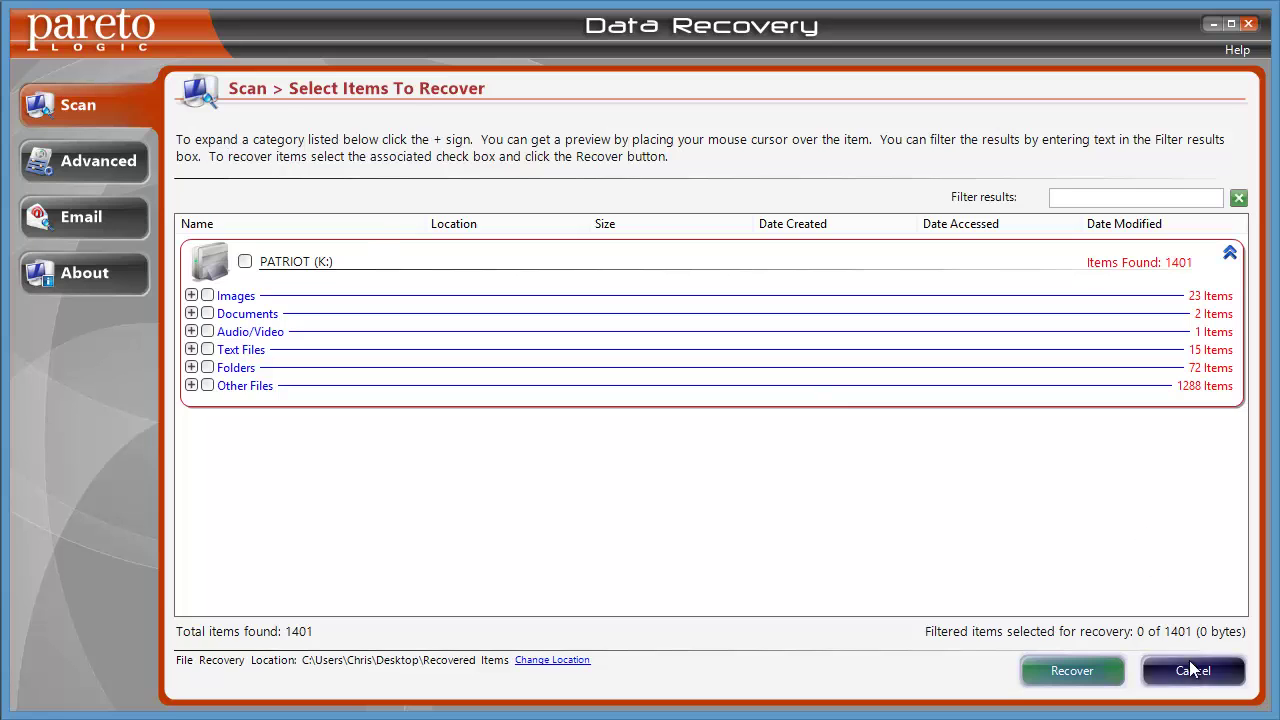
{"action": "left_click", "coordinate": [1189, 669]}
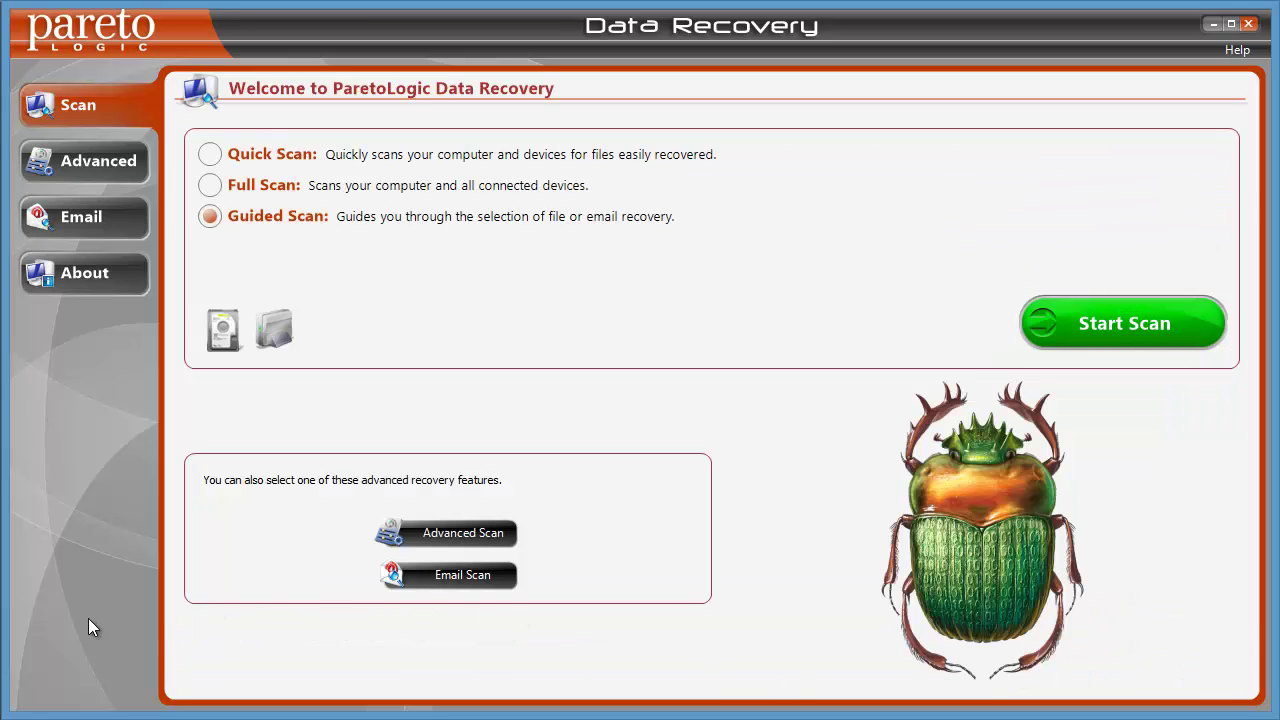